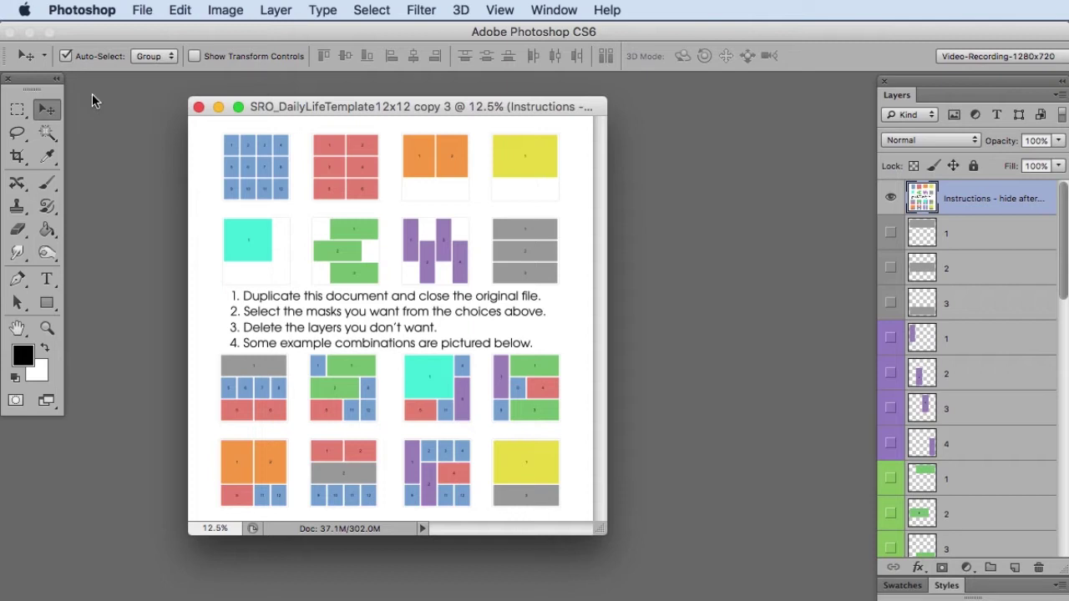
# Duplicate the template document as SRO_DailyLifeTemplate12x12 copy 4, close copy 3, and place the new document window clear of the tools
pyautogui.click(224, 10)
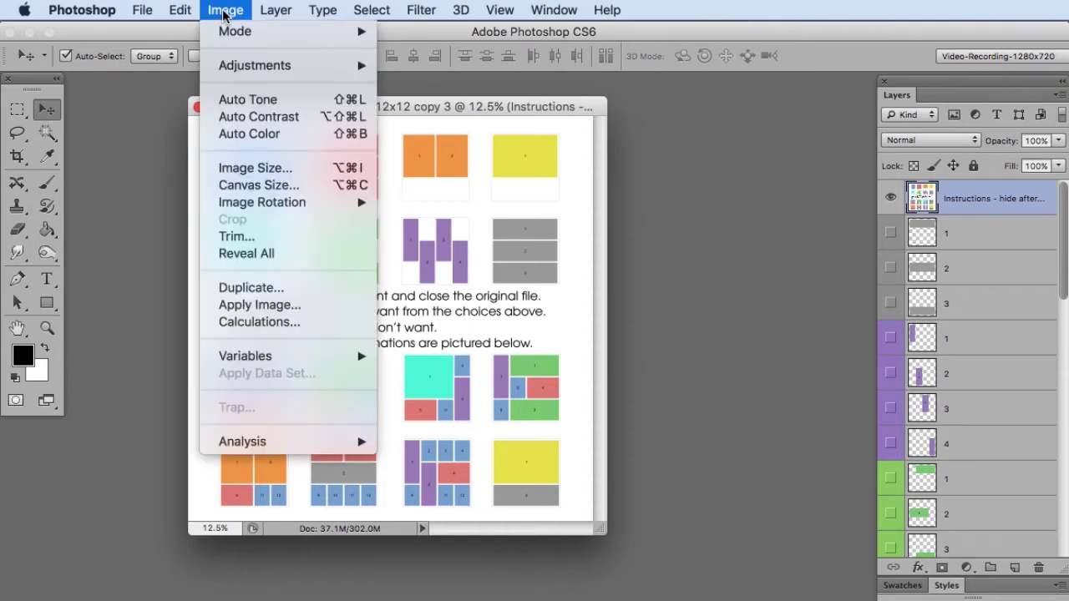
pyautogui.click(233, 288)
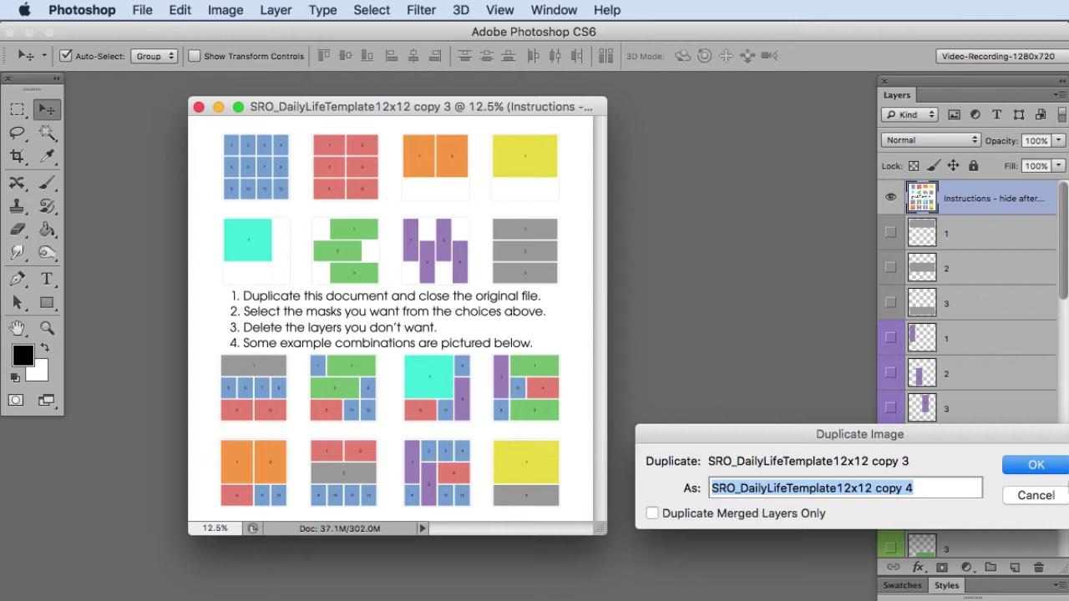
pyautogui.click(1032, 469)
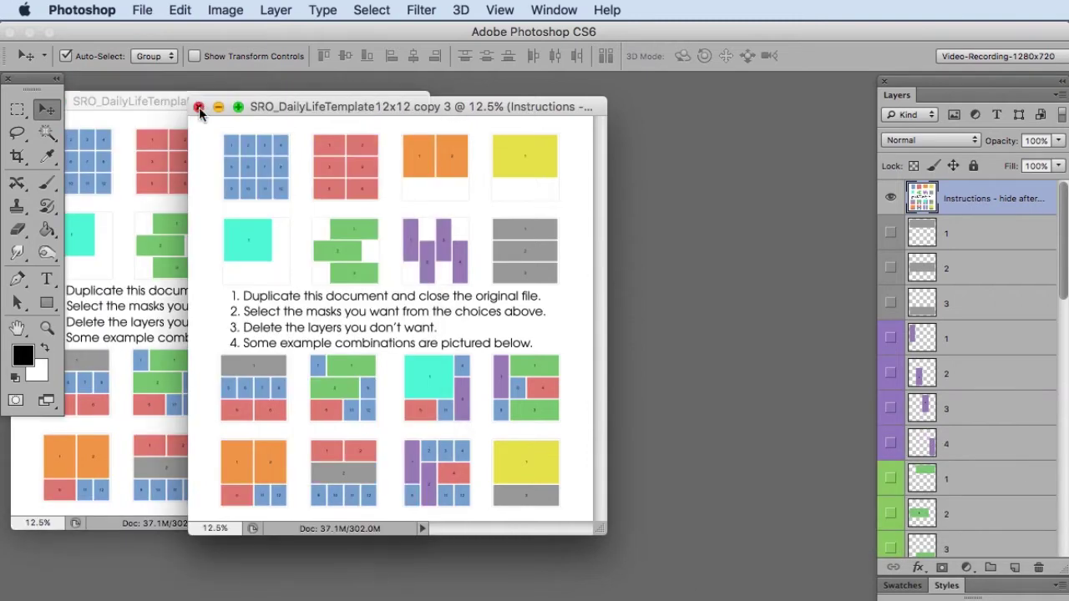
pyautogui.click(200, 105)
pyautogui.click(886, 331)
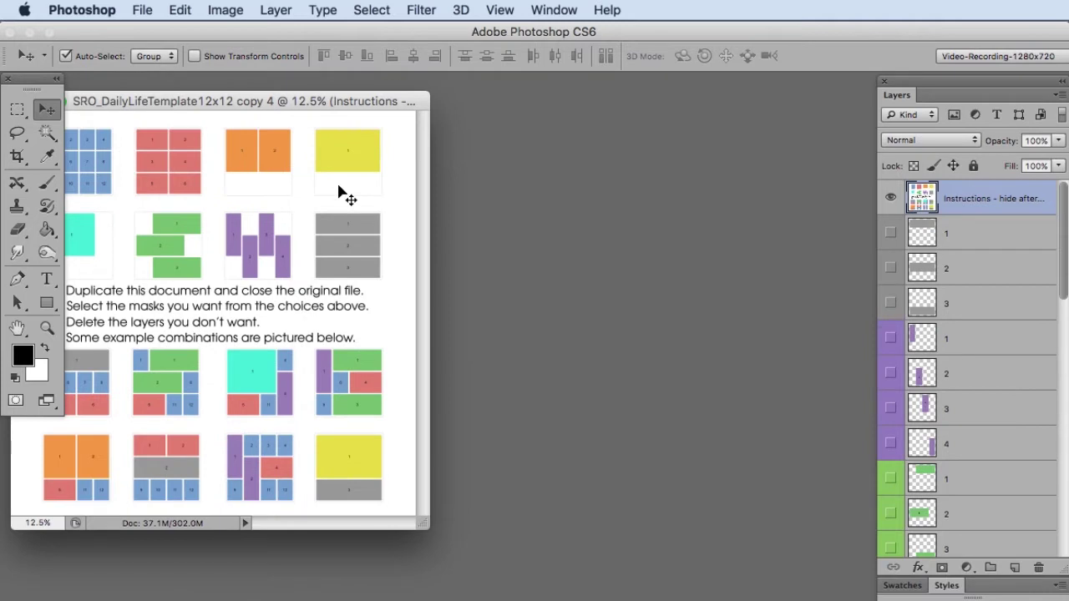
pyautogui.moveTo(259, 103); pyautogui.dragTo(487, 101)
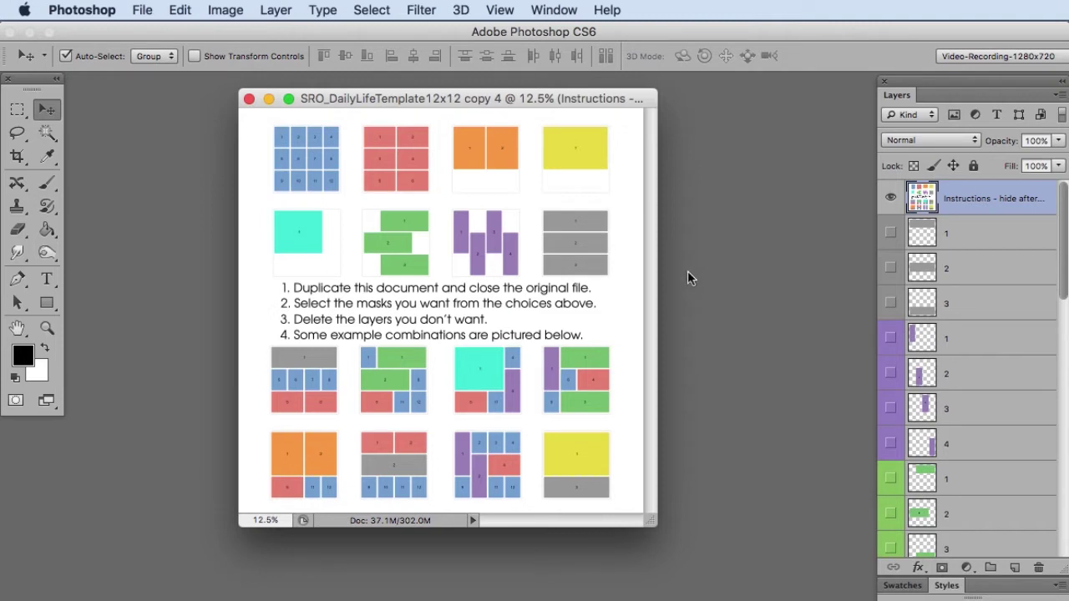
# Hide the Instructions layer and browse the mask layers down to the orange set
pyautogui.click(890, 198)
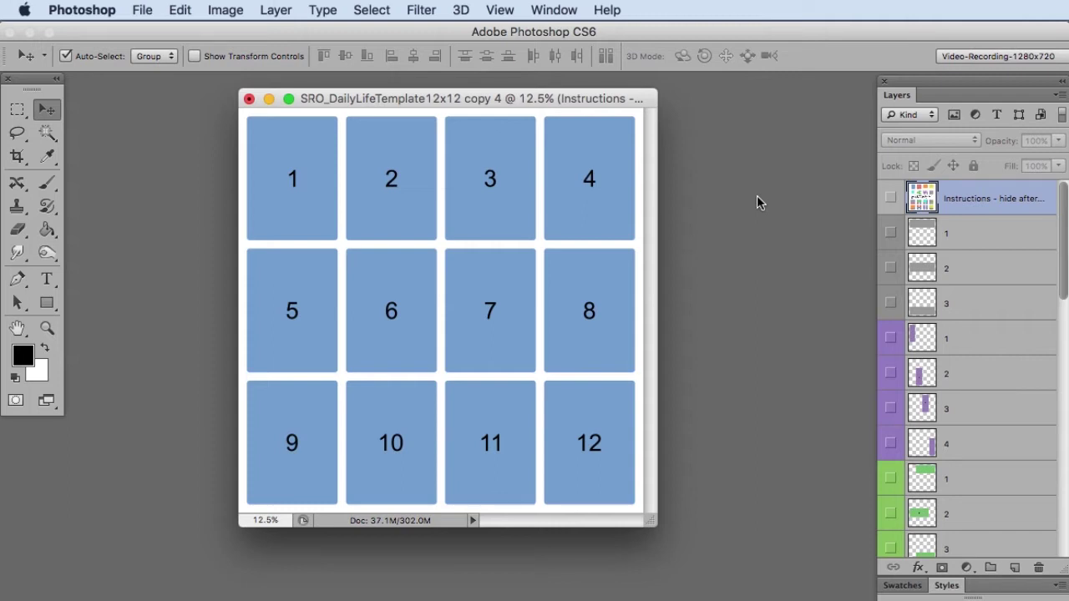
pyautogui.scroll(-10, 977, 246)
pyautogui.scroll(4, 978, 254)
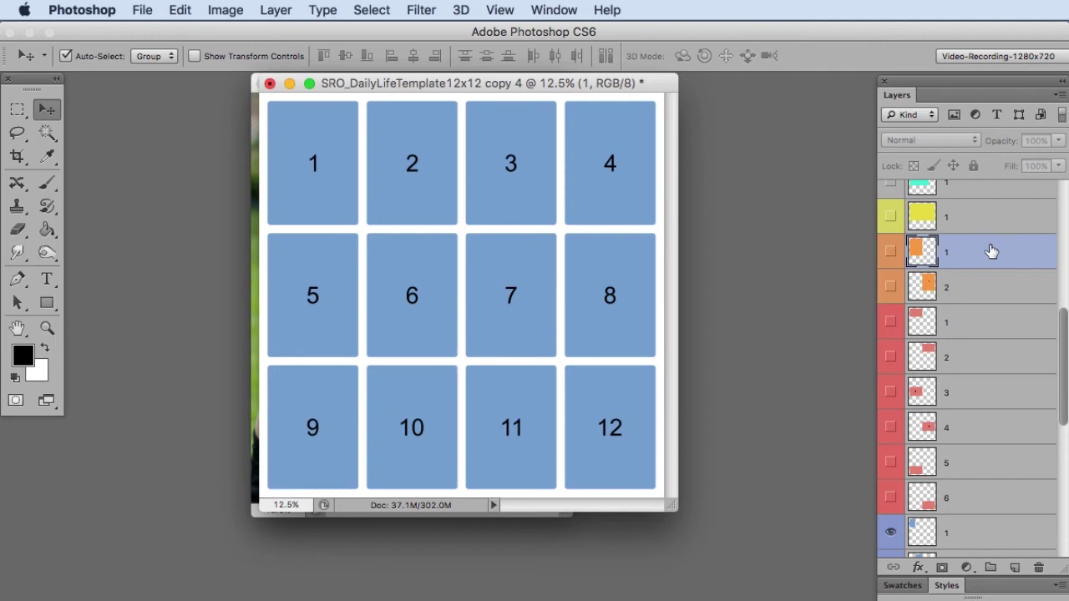
# Show only the orange mask layer 1 together with the white Background layer
pyautogui.keyDown('alt'); pyautogui.click(890, 253); pyautogui.keyUp('alt')
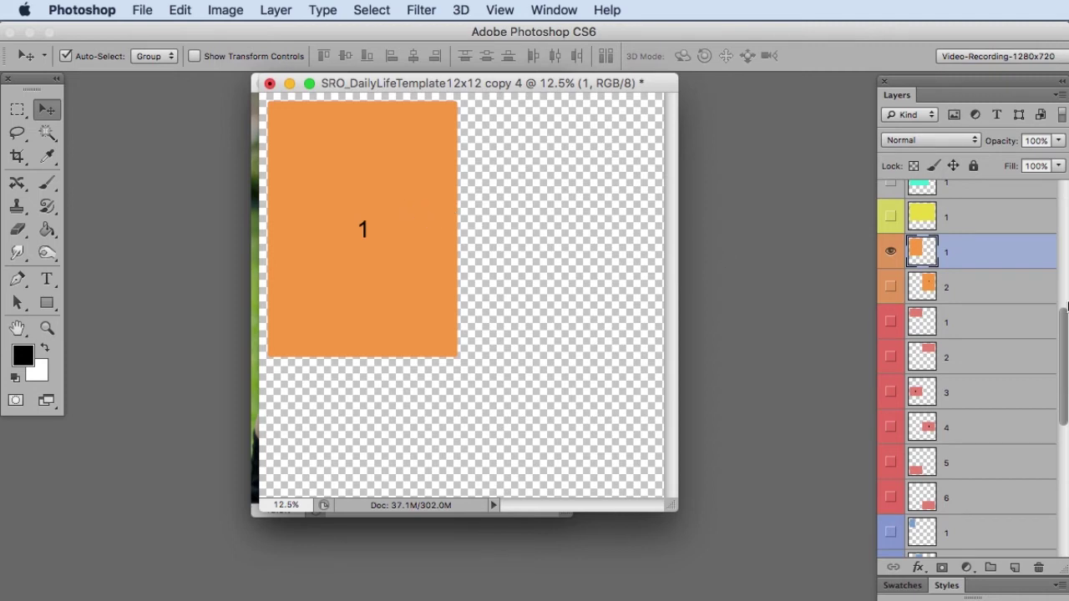
pyautogui.scroll(-5, 988, 286)
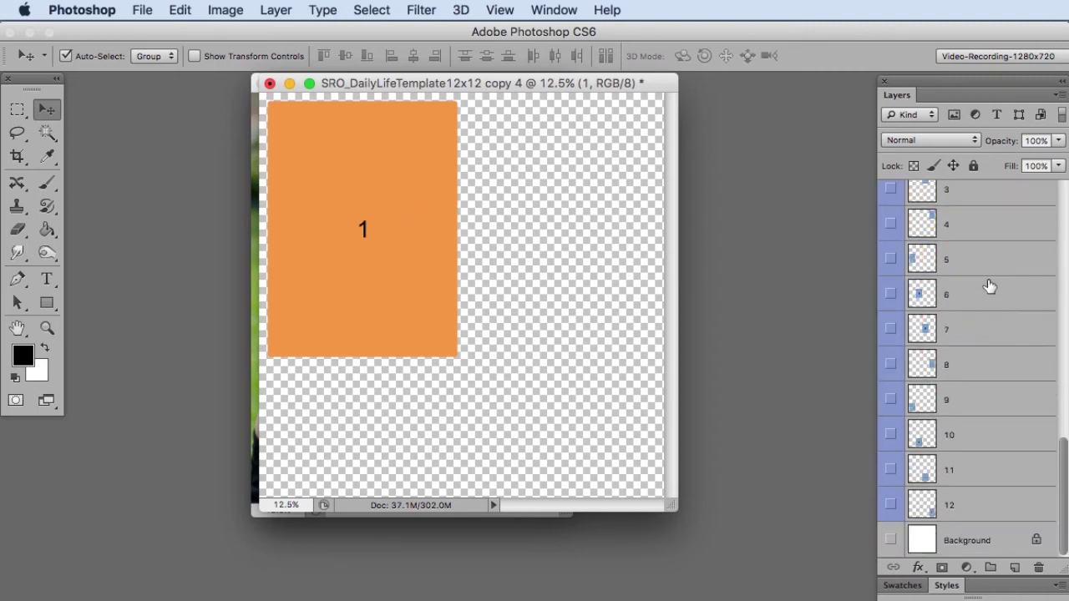
pyautogui.click(891, 541)
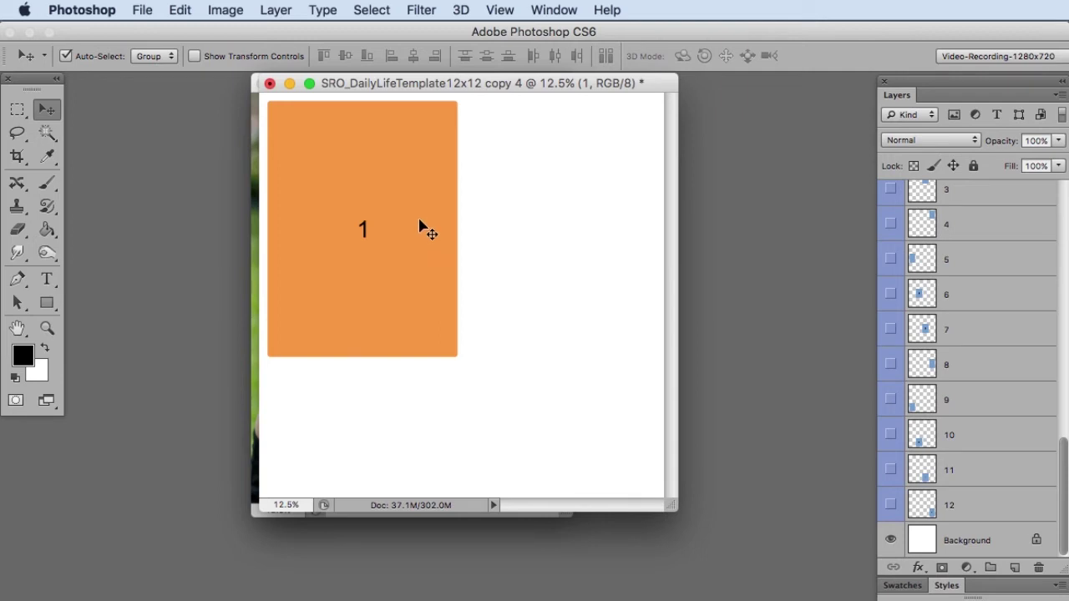
# Copy the photo from P1262422E.jpg into the template document as a layer directly above orange mask 1
pyautogui.hotkey('ctrl', 'Tab')
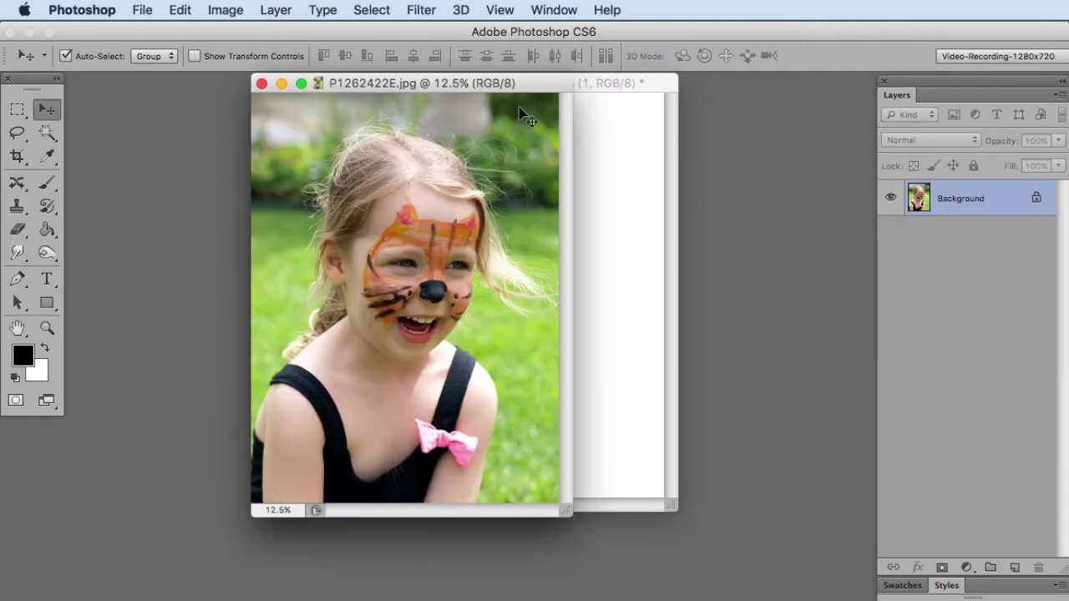
pyautogui.moveTo(536, 87); pyautogui.dragTo(397, 98)
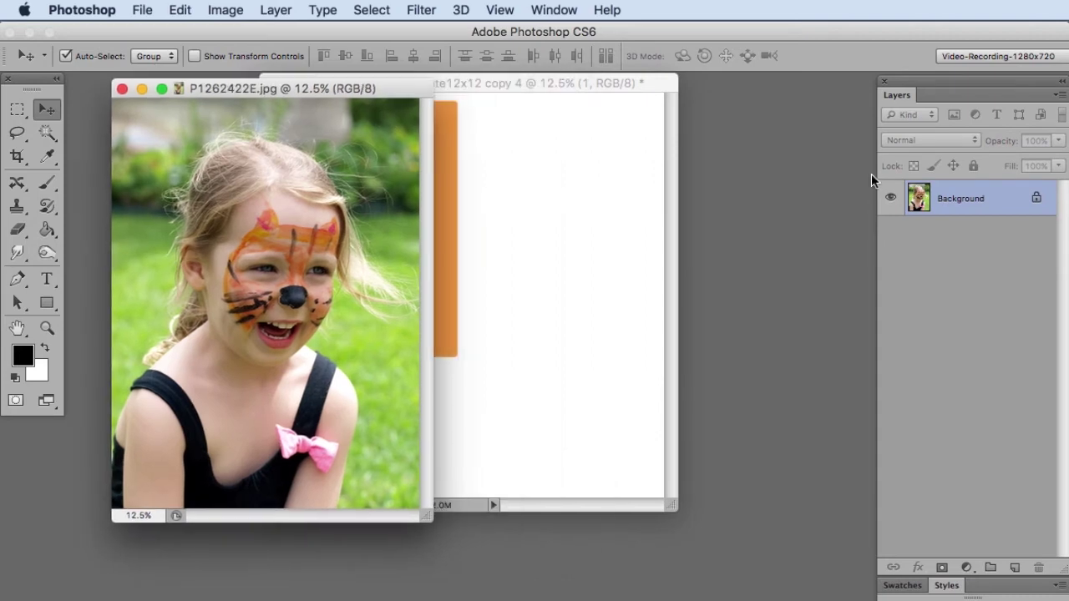
pyautogui.moveTo(942, 200); pyautogui.dragTo(532, 164)
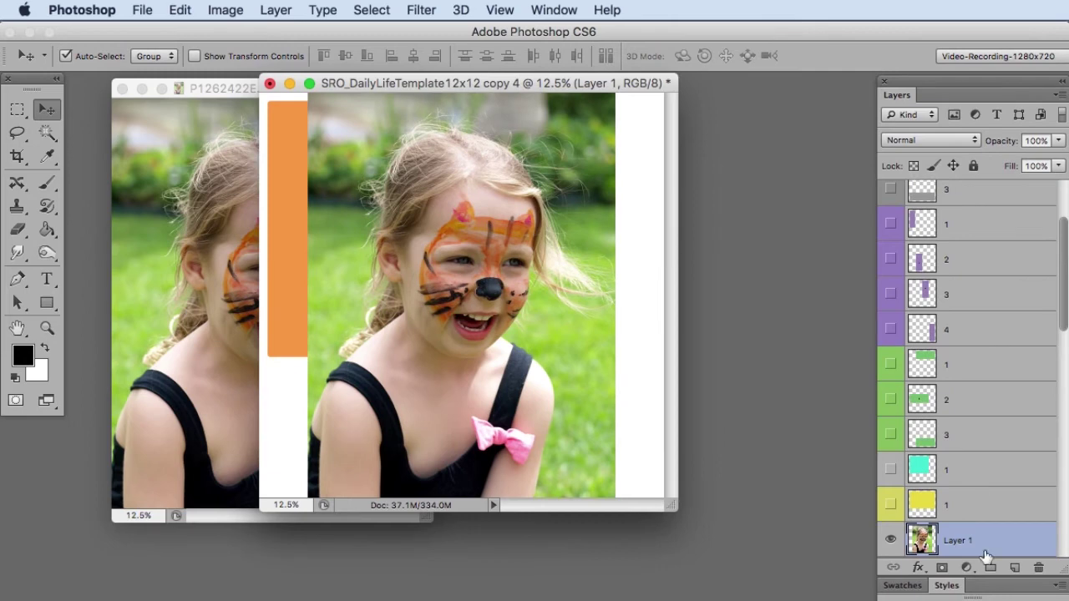
# Clip the photo layer to orange mask 1 and move the photo so that it covers the whole mask
pyautogui.scroll(-2, 1004, 512)
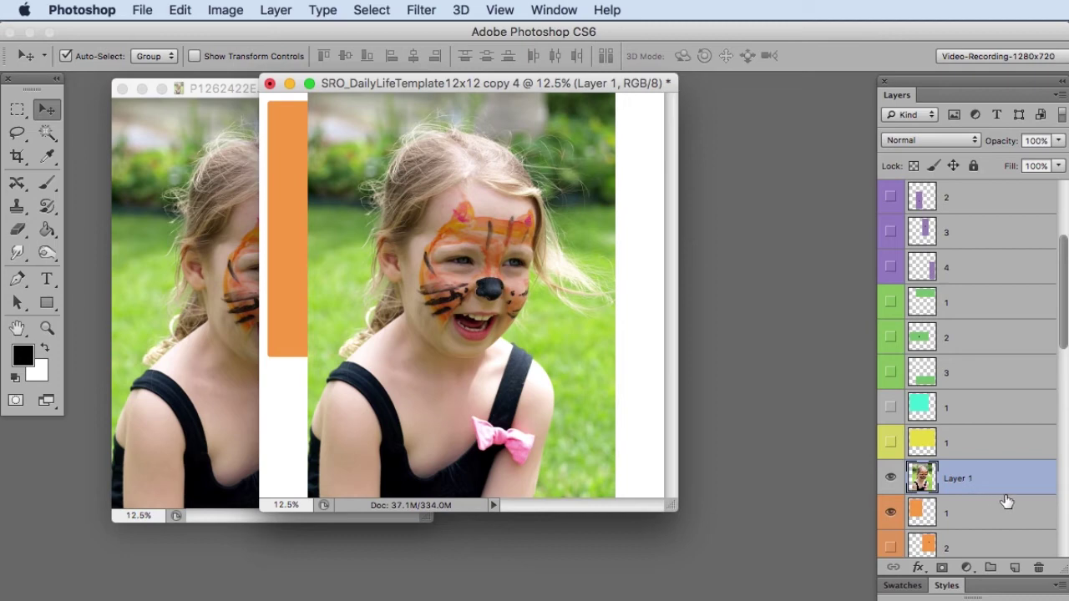
pyautogui.moveTo(1006, 498); pyautogui.dragTo(1006, 491)
pyautogui.keyDown('alt'); pyautogui.click(1006, 491); pyautogui.keyUp('alt')
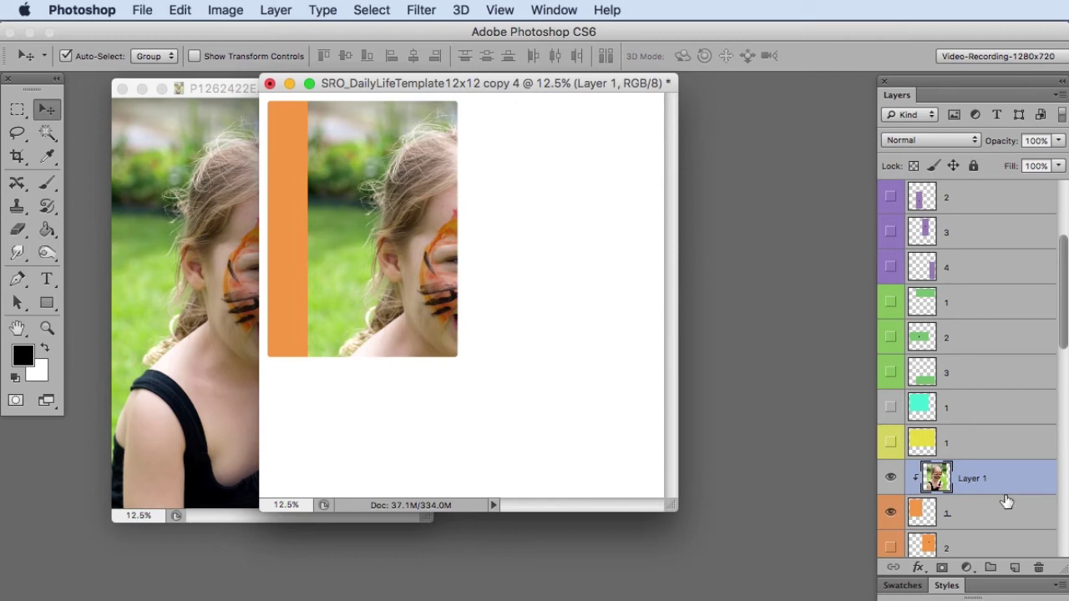
pyautogui.moveTo(508, 346); pyautogui.dragTo(429, 302)
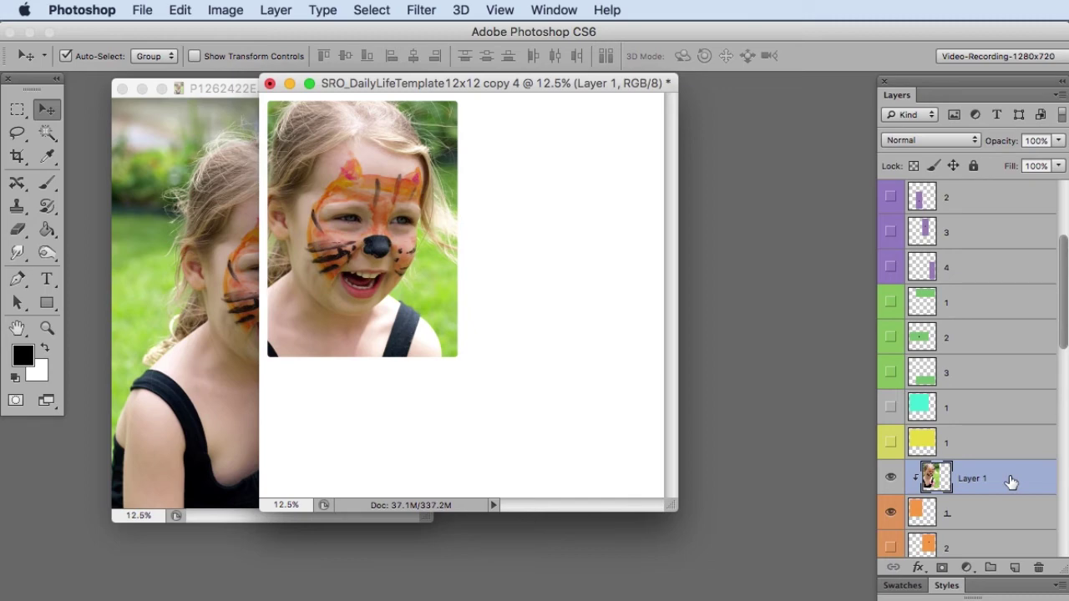
# Scale the clipped photo proportionally to about 66% with Free Transform, fitting it just beyond the edges of the orange mask
pyautogui.press('super+t')
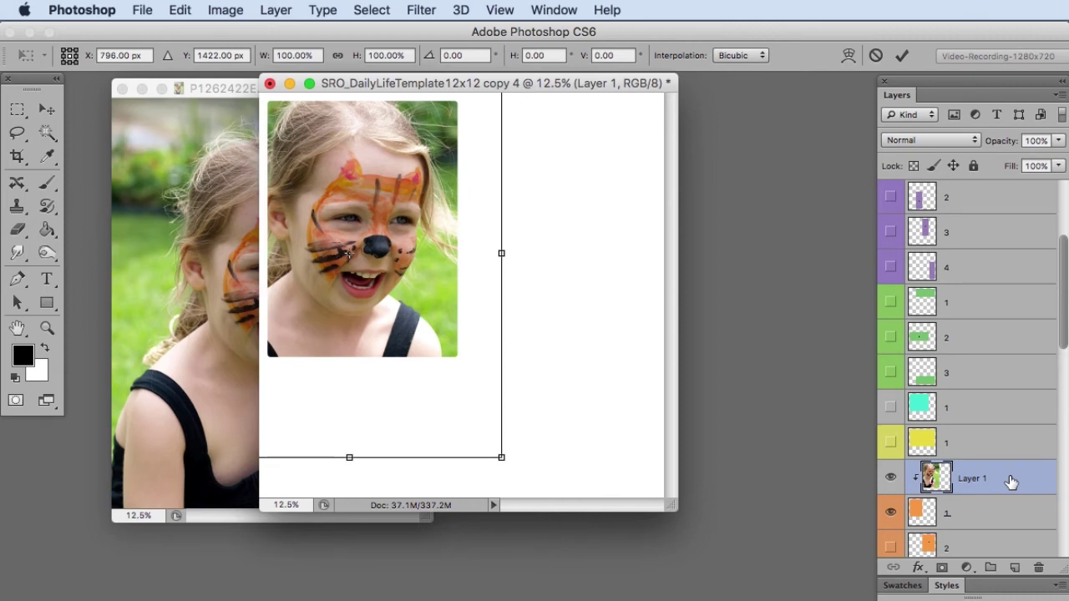
pyautogui.press('super+0')
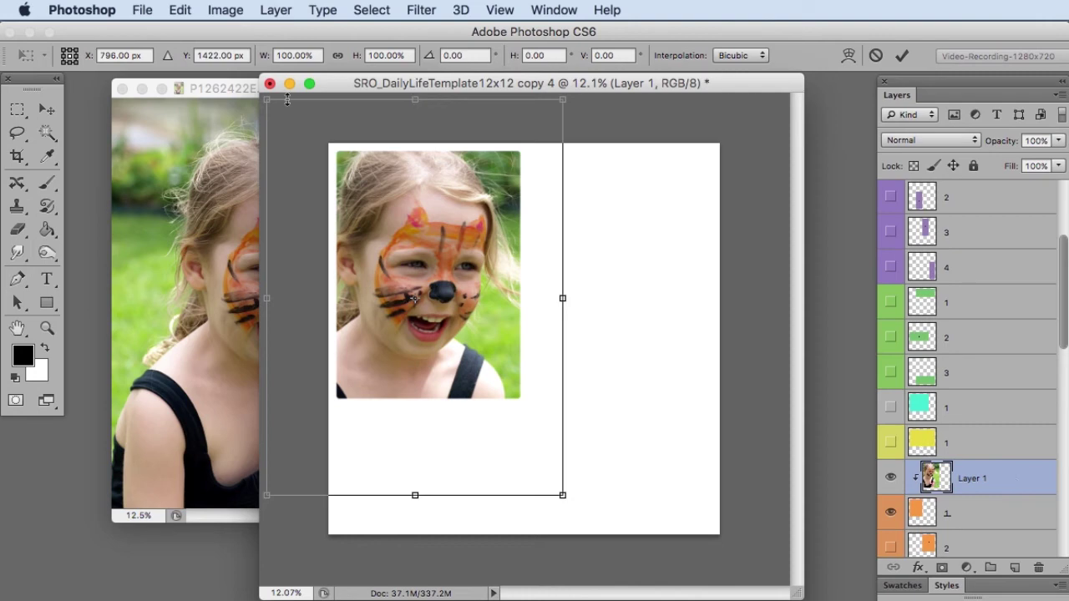
pyautogui.moveTo(256, 98); pyautogui.dragTo(299, 142)
pyautogui.moveTo(451, 260); pyautogui.dragTo(465, 238)
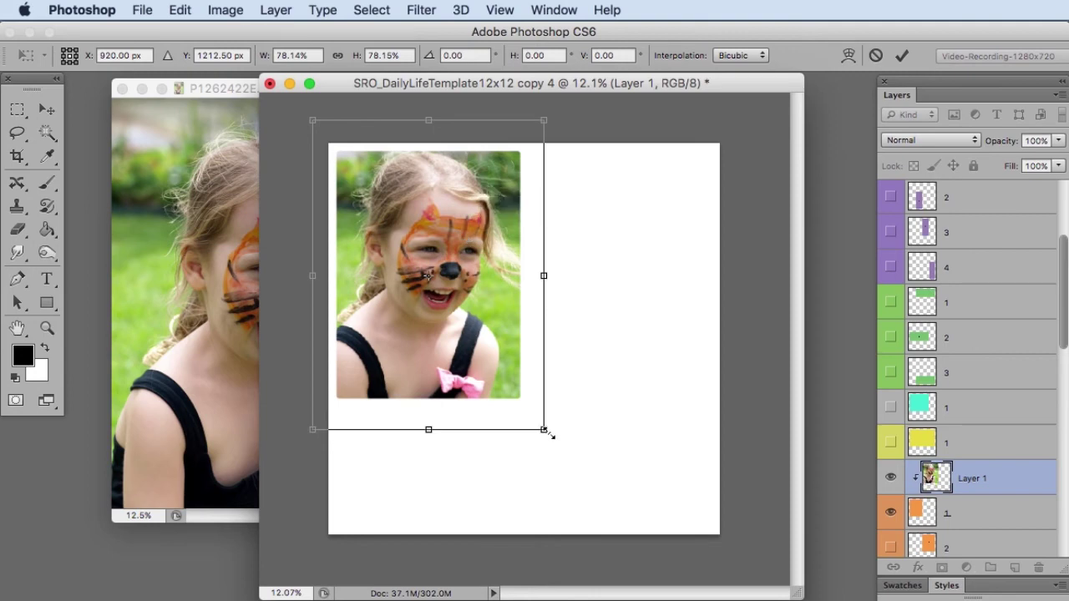
pyautogui.moveTo(545, 431); pyautogui.dragTo(526, 407)
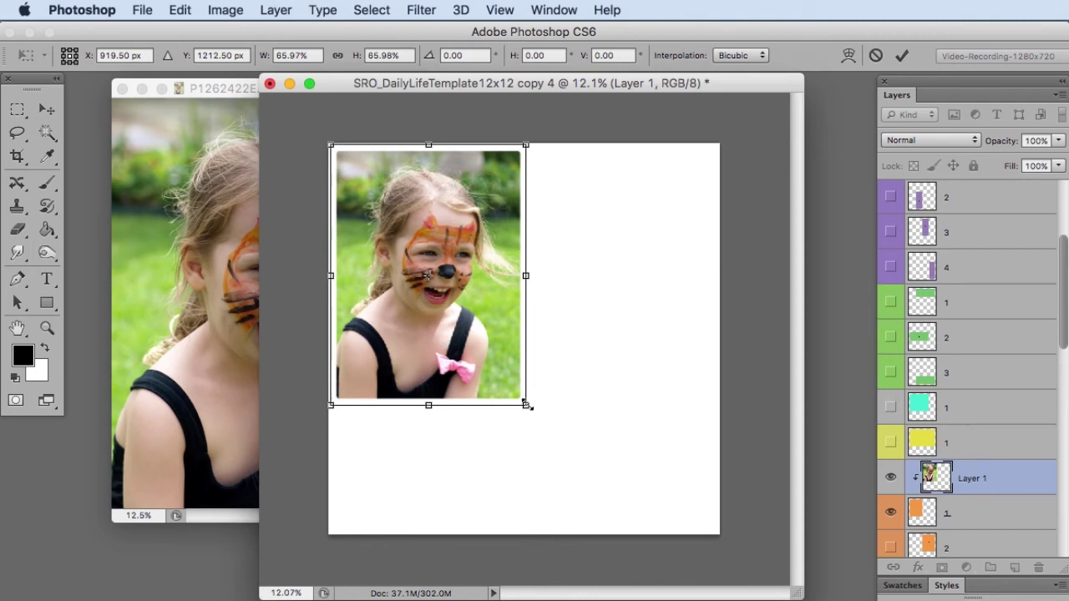
pyautogui.moveTo(525, 405); pyautogui.dragTo(524, 405)
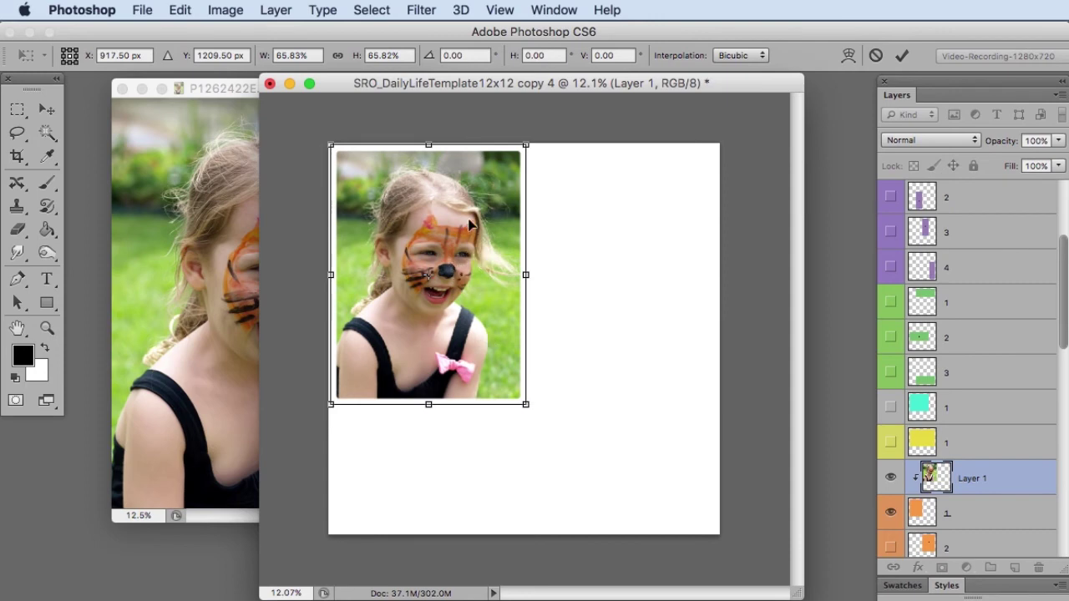
pyautogui.press('Return')
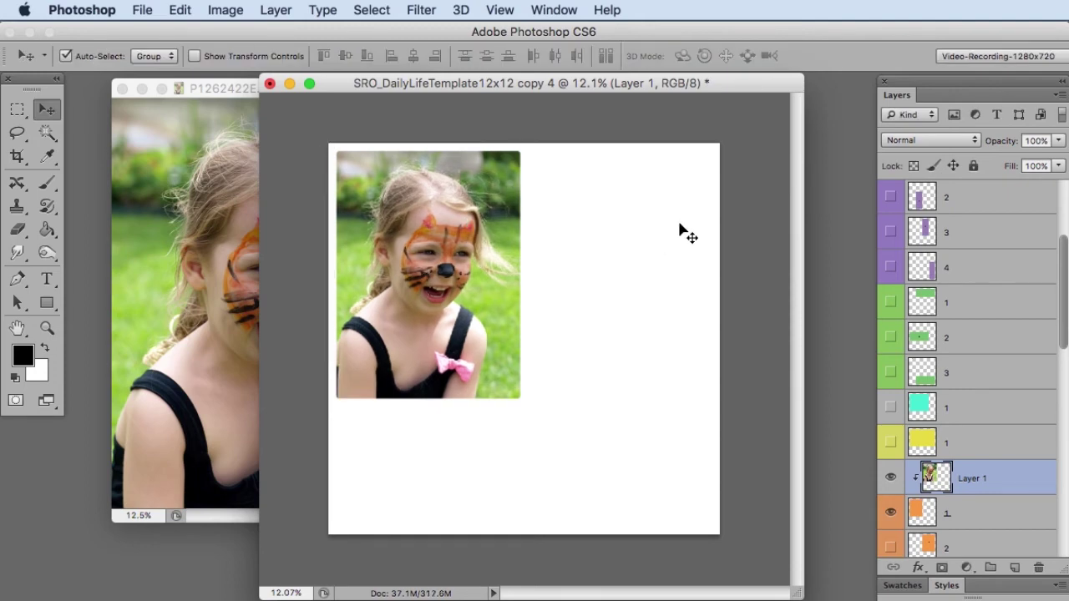
# Merge the clipped photo into orange mask 1, and revert the template to its original state with the instructions showing
pyautogui.press('super+0')
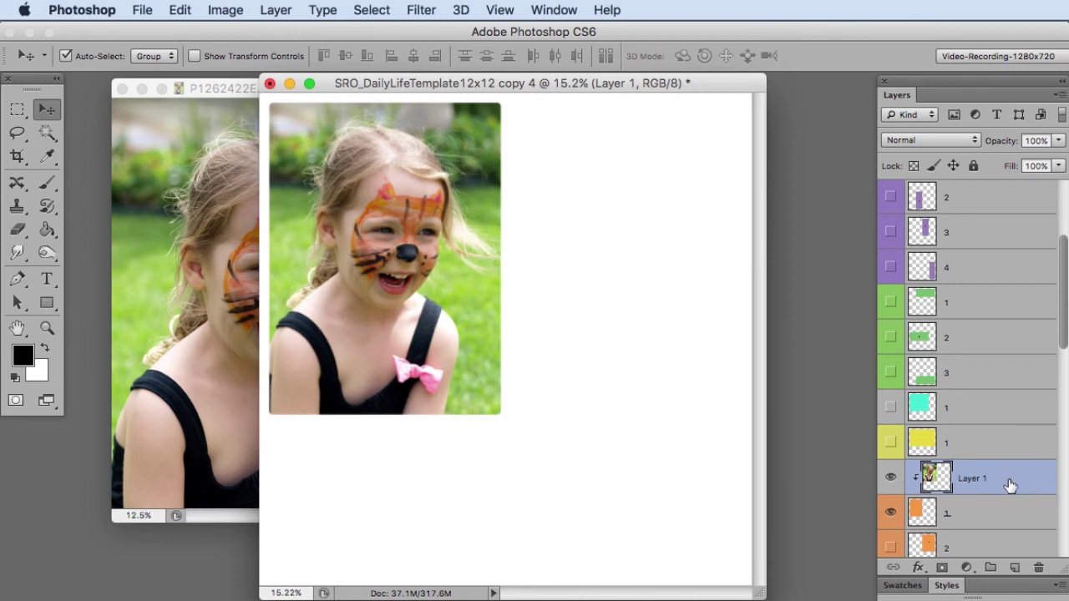
pyautogui.press('super+e')
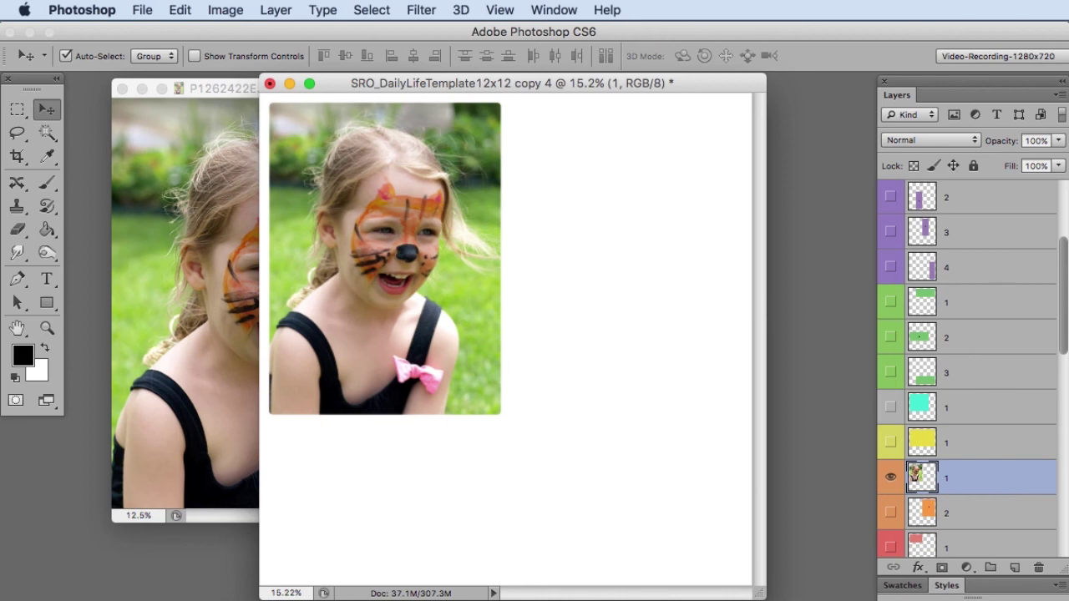
pyautogui.press('cmd+z')
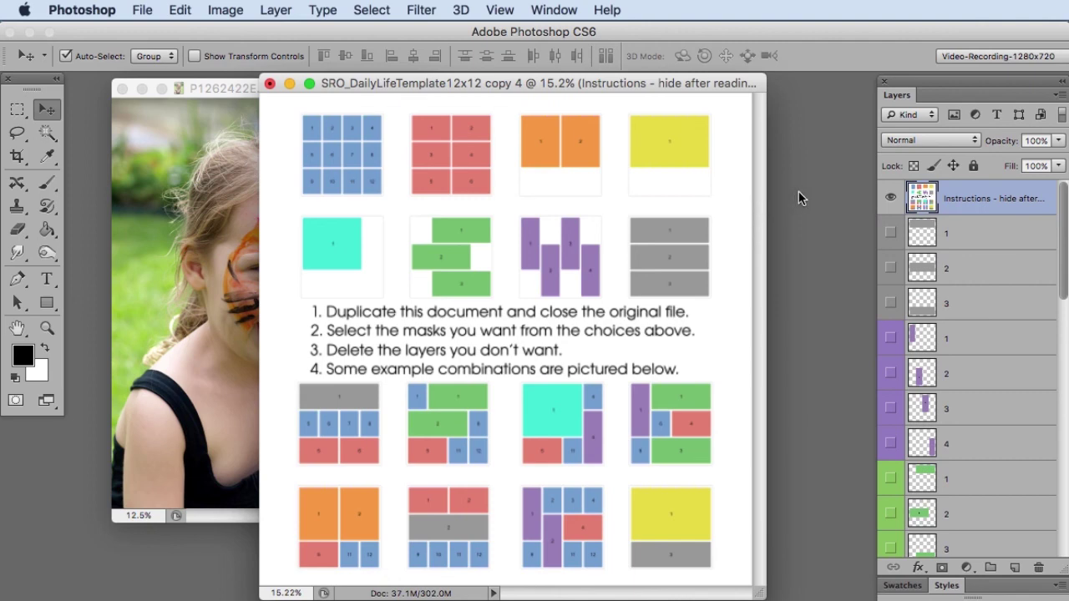
# Hide the Instructions layer and rotate the whole template image 90° clockwise
pyautogui.click(890, 198)
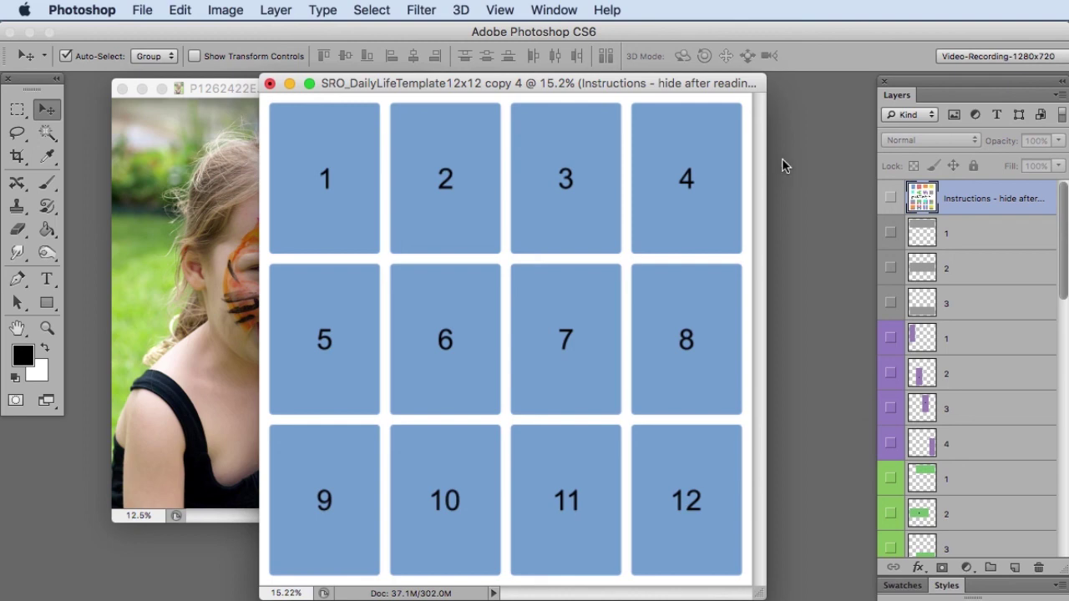
pyautogui.click(223, 12)
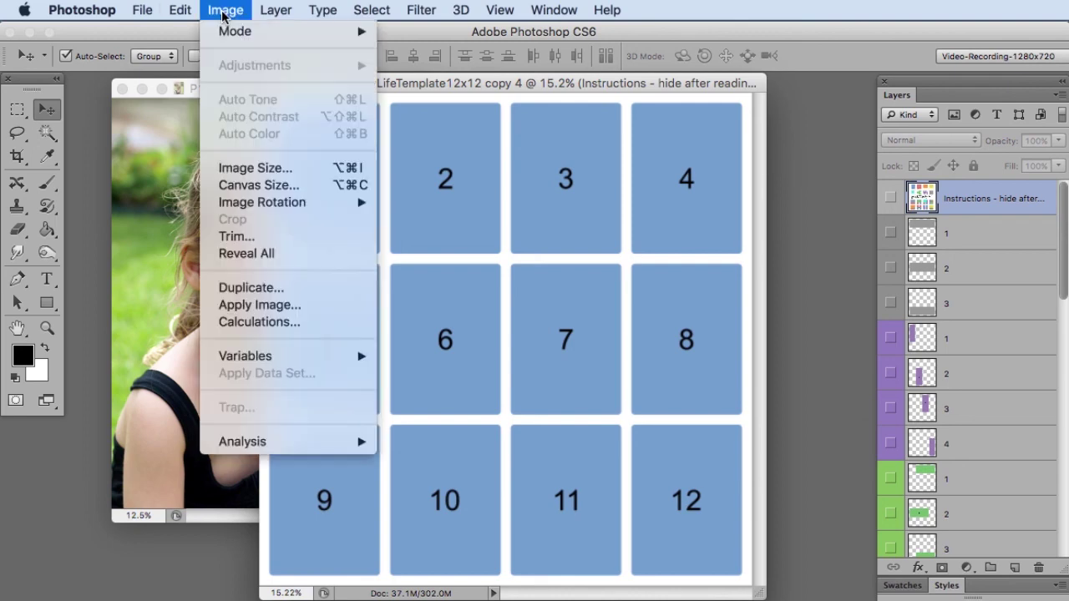
pyautogui.moveTo(276, 202)
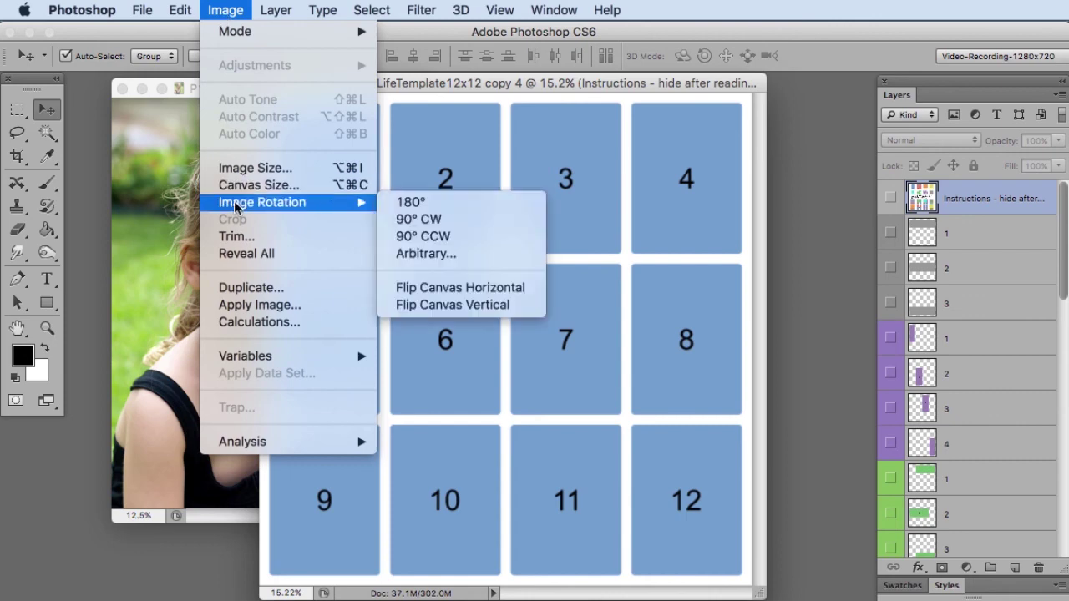
pyautogui.click(412, 218)
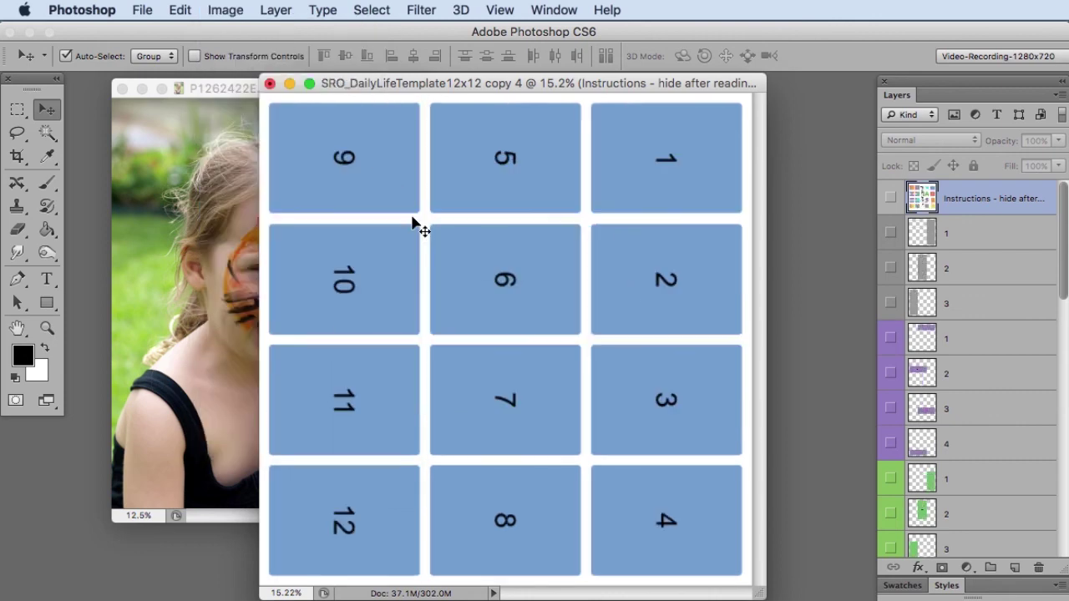